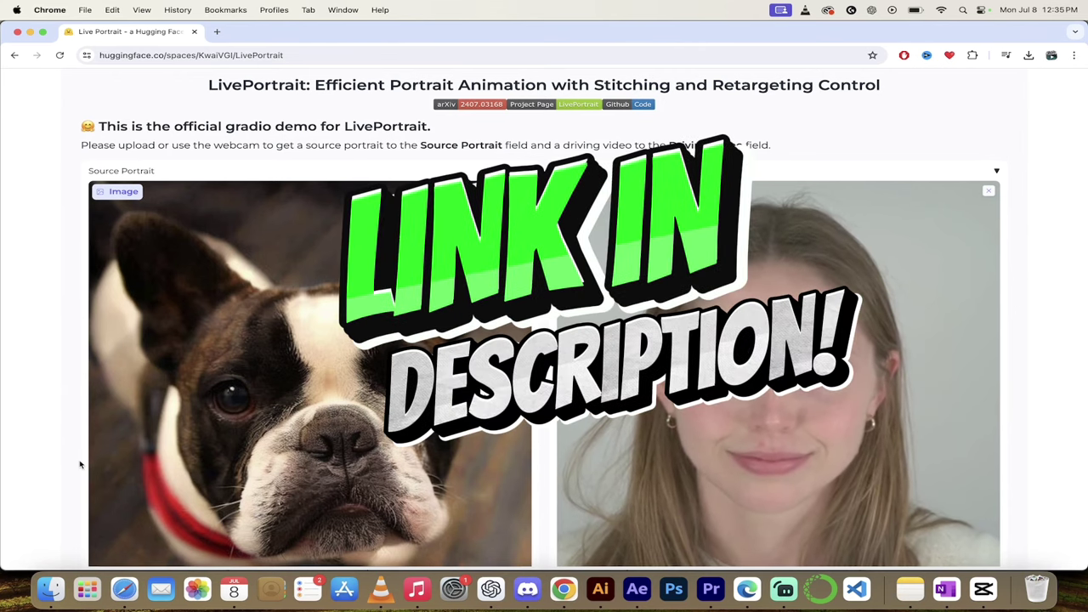
Step: Replay the woman's six-second driving video from the start and pause it at 0:04
{"action": "scroll", "coordinate": [80, 464], "scroll_direction": "down", "scroll_amount": 1}
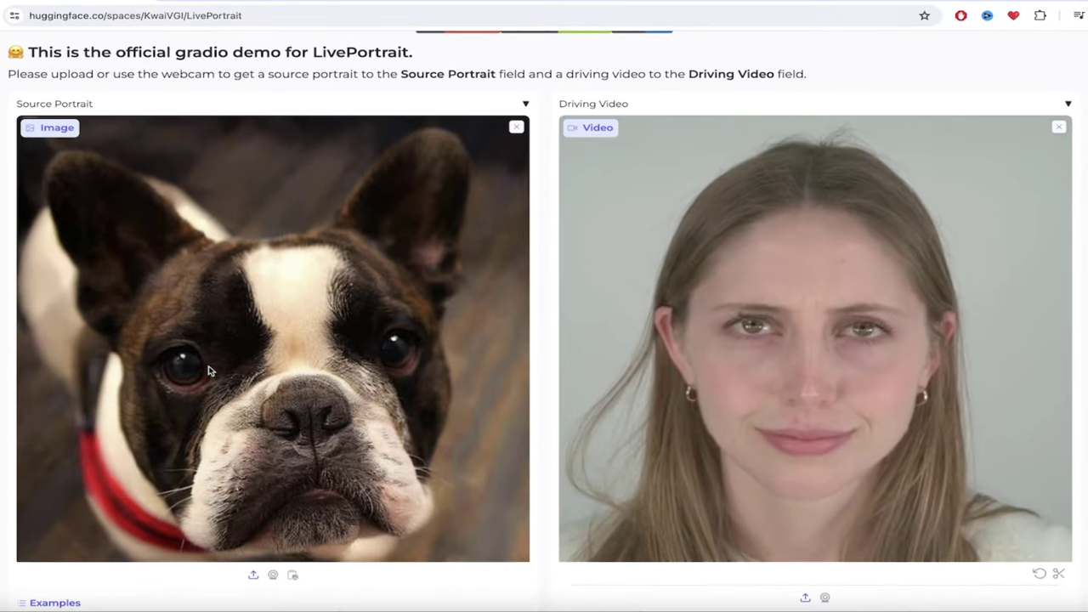
{"action": "scroll", "coordinate": [210, 371], "scroll_direction": "down", "scroll_amount": 1}
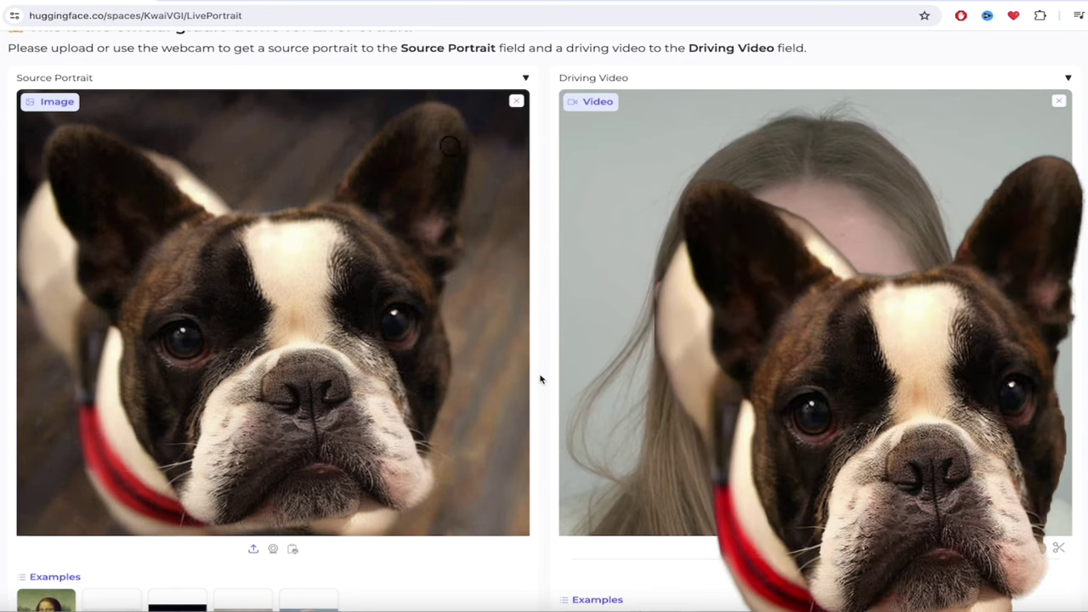
{"action": "scroll", "coordinate": [539, 377], "scroll_direction": "down", "scroll_amount": 1}
{"action": "scroll", "coordinate": [614, 457], "scroll_direction": "up", "scroll_amount": 1}
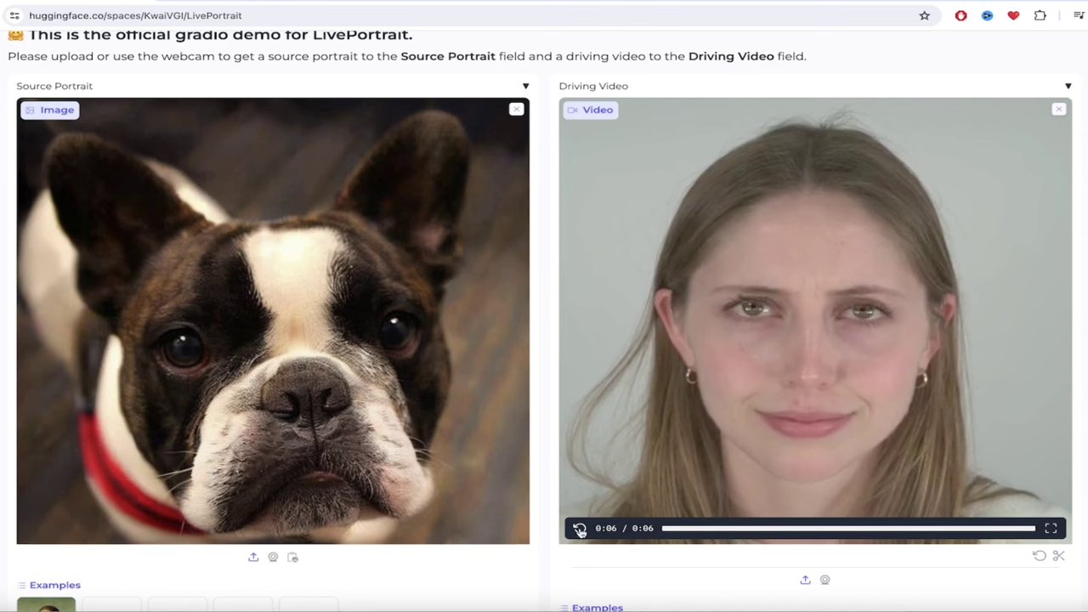
{"action": "left_click", "coordinate": [580, 529]}
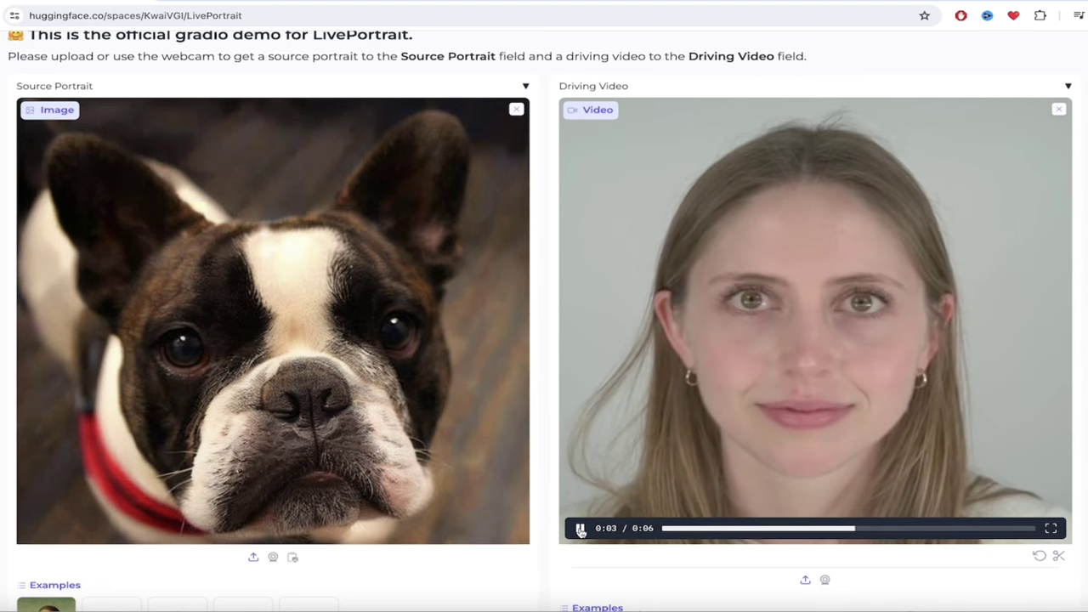
{"action": "left_click", "coordinate": [580, 529]}
Step: Load the third example clip, the woman with tied-up hair, as the driving video
{"action": "scroll", "coordinate": [635, 443], "scroll_direction": "down", "scroll_amount": 3}
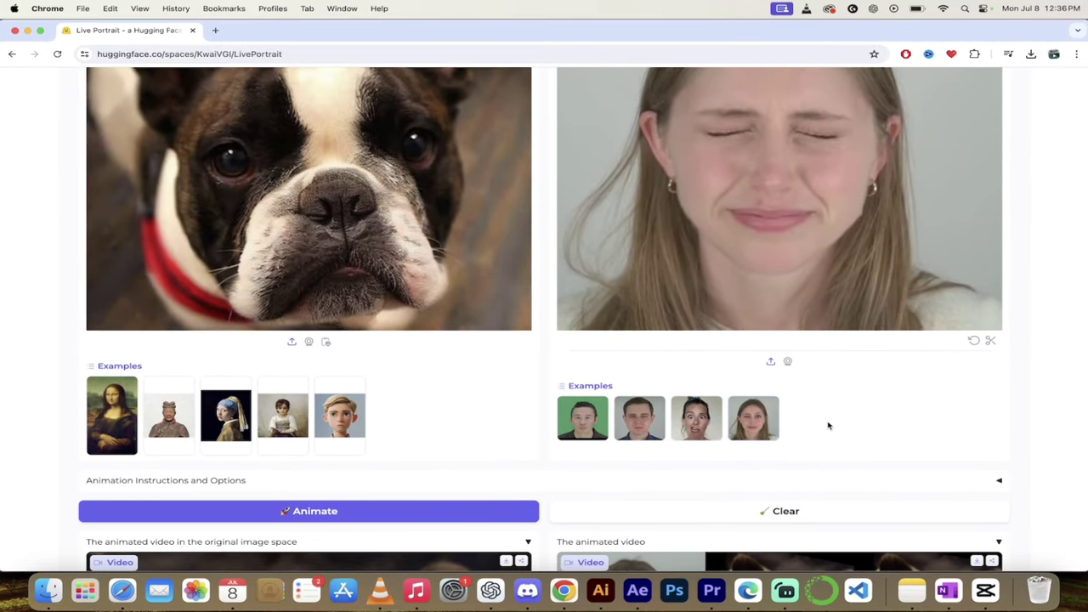
{"action": "scroll", "coordinate": [829, 426], "scroll_direction": "up", "scroll_amount": 3}
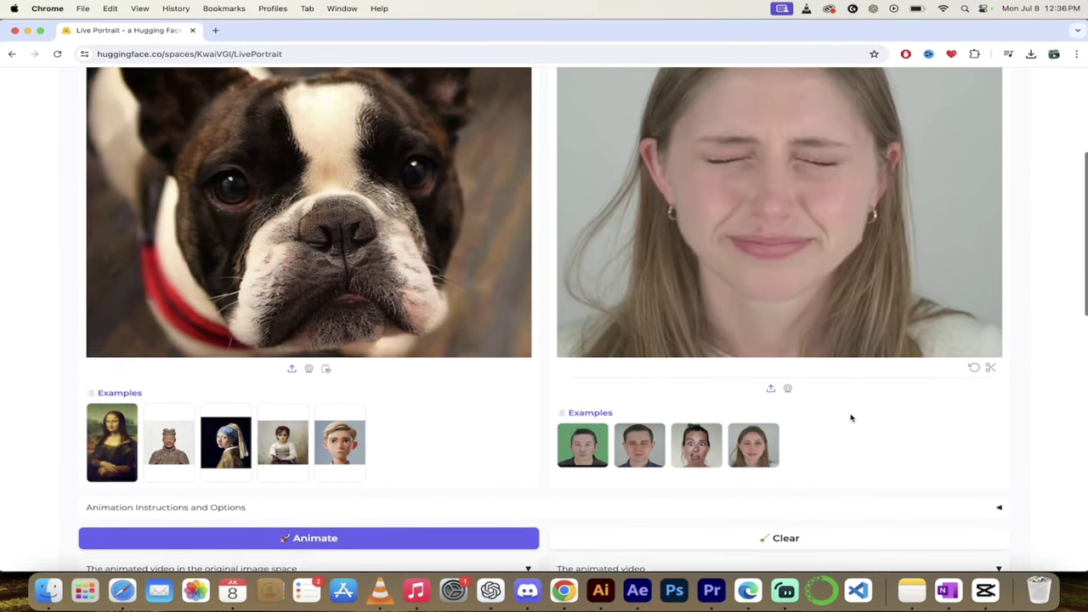
{"action": "scroll", "coordinate": [850, 416], "scroll_direction": "up", "scroll_amount": 1}
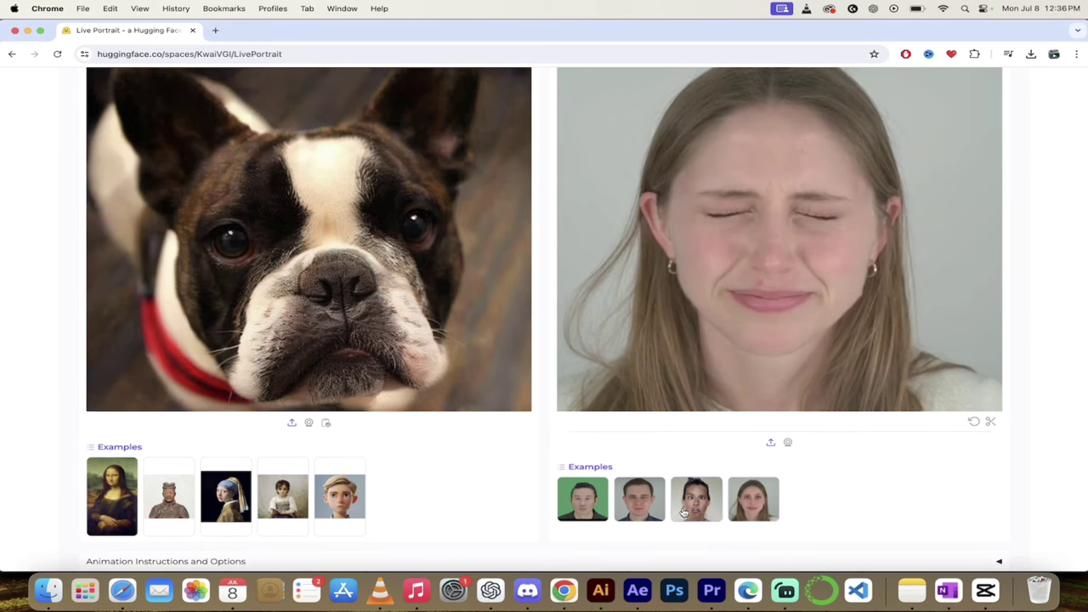
{"action": "left_click", "coordinate": [697, 509]}
{"action": "scroll", "coordinate": [699, 511], "scroll_direction": "up", "scroll_amount": 3}
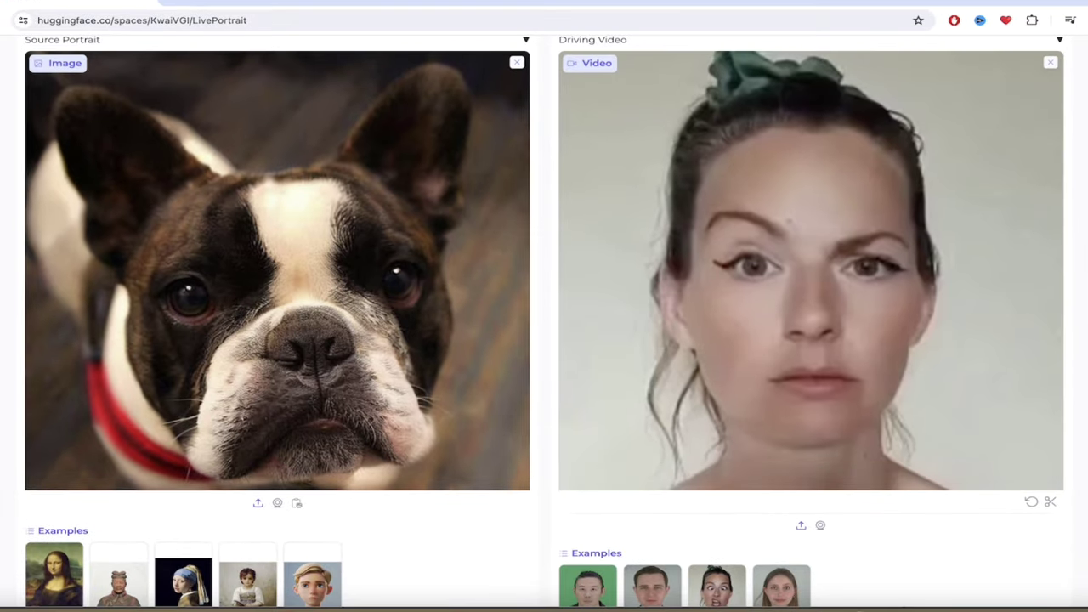
{"action": "scroll", "coordinate": [1080, 459], "scroll_direction": "down", "scroll_amount": 3}
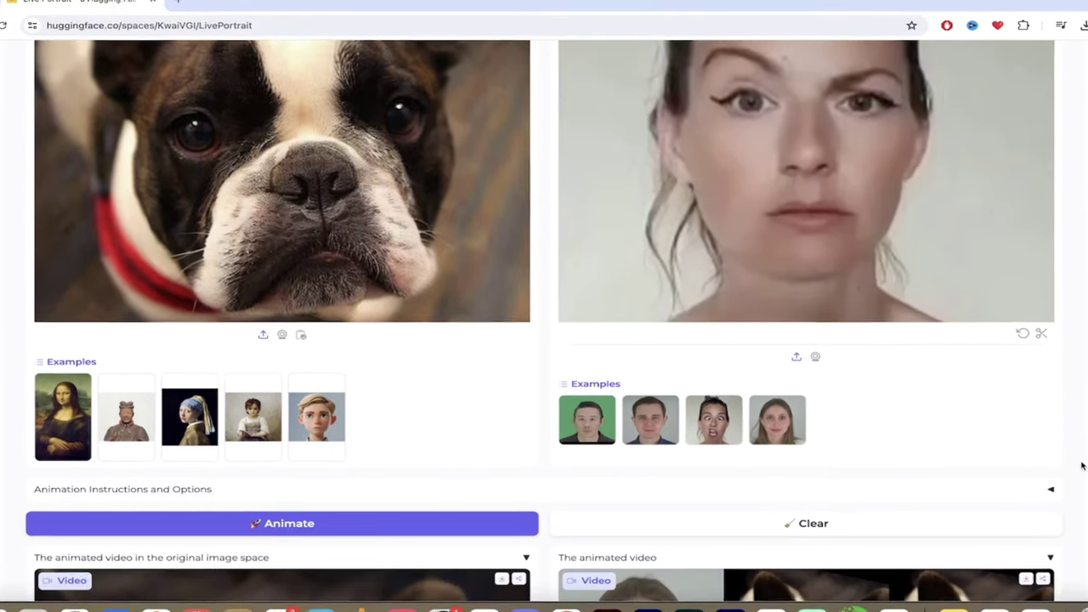
{"action": "scroll", "coordinate": [1029, 449], "scroll_direction": "down", "scroll_amount": 5}
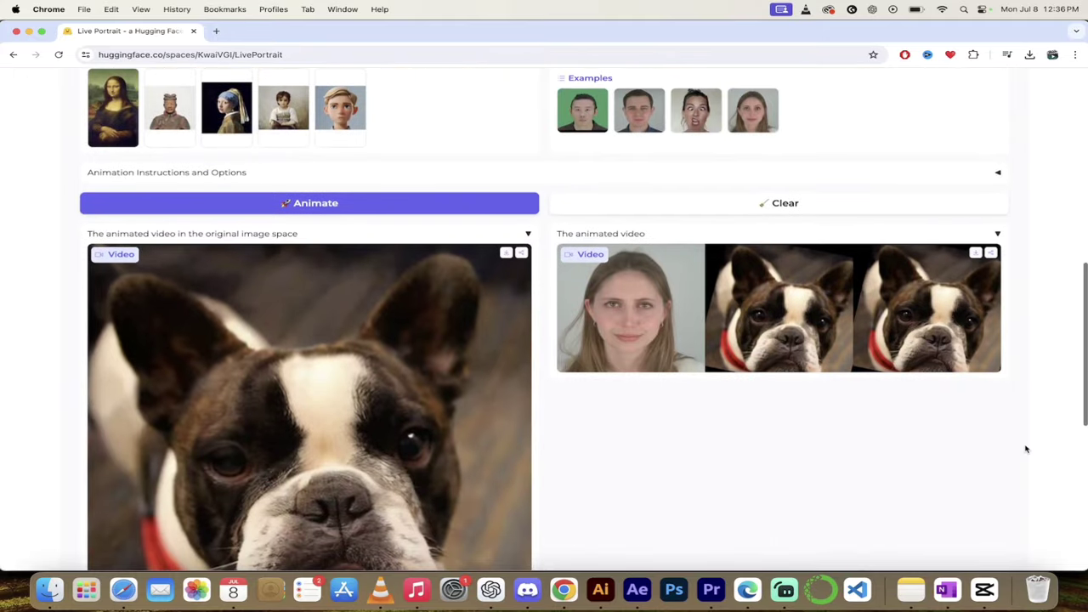
Step: Play the animated bulldog output video, then replay it from the beginning
{"action": "scroll", "coordinate": [675, 403], "scroll_direction": "down", "scroll_amount": 3}
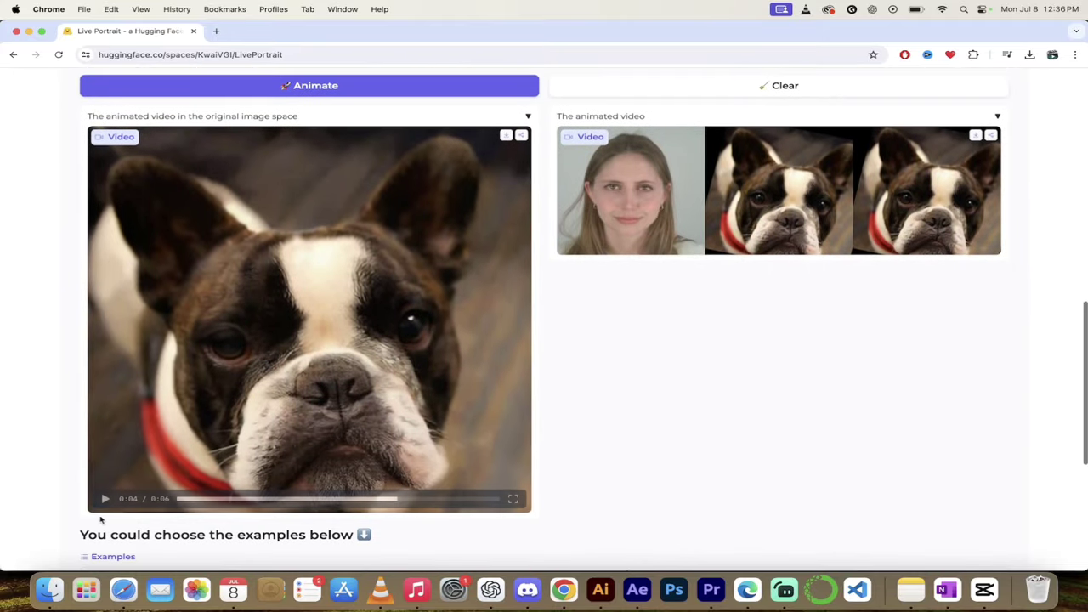
{"action": "left_click", "coordinate": [103, 499]}
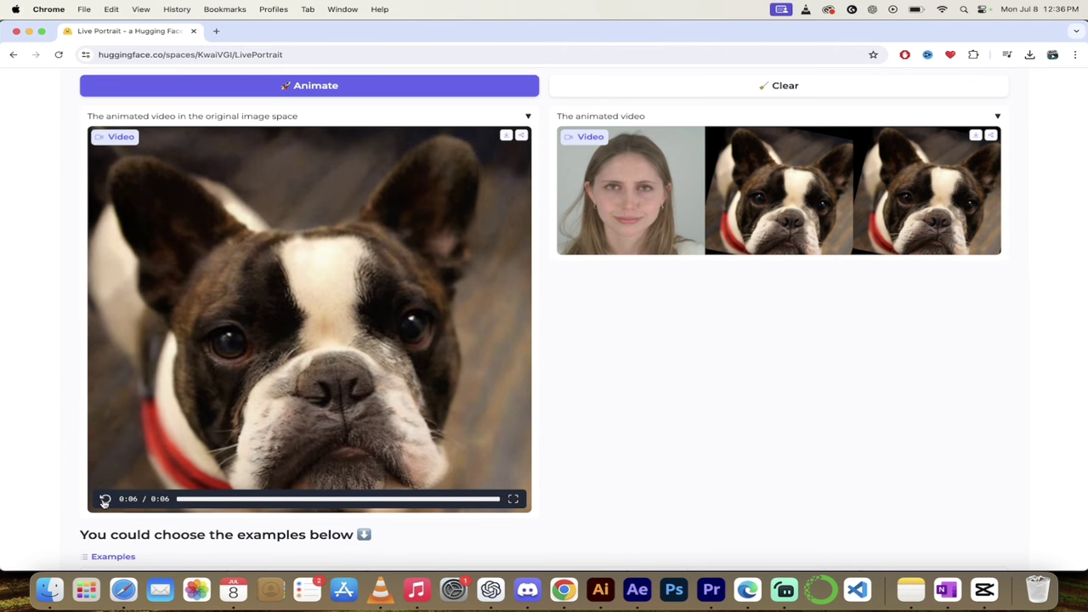
{"action": "left_click", "coordinate": [104, 500]}
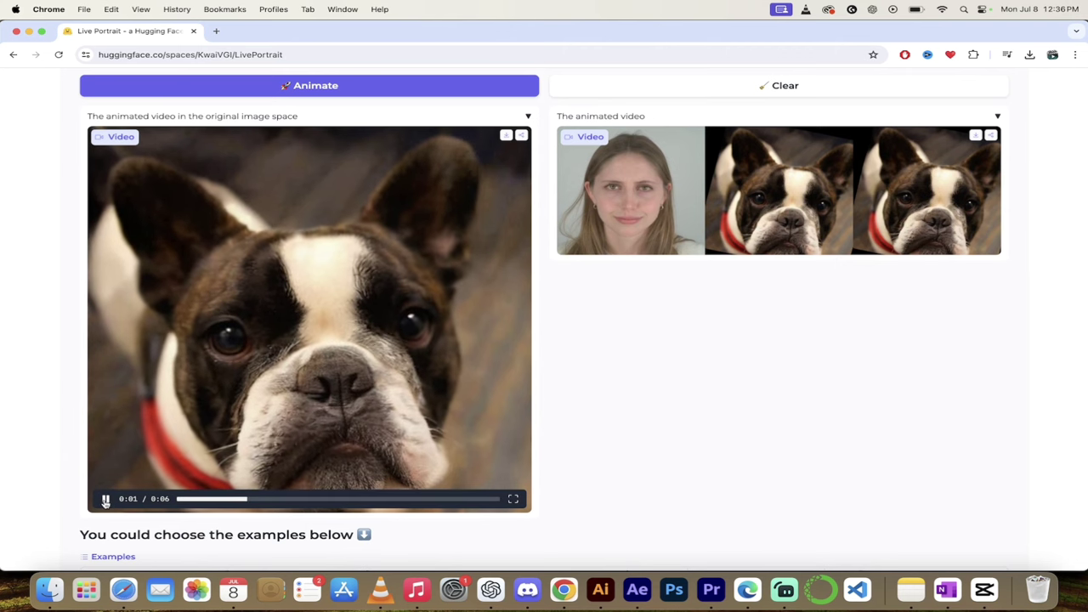
Step: Show the side-by-side animated comparison video full screen and play it
{"action": "scroll", "coordinate": [687, 260], "scroll_direction": "down", "scroll_amount": 1}
{"action": "scroll", "coordinate": [689, 213], "scroll_direction": "up", "scroll_amount": 2}
{"action": "scroll", "coordinate": [687, 171], "scroll_direction": "up", "scroll_amount": 1}
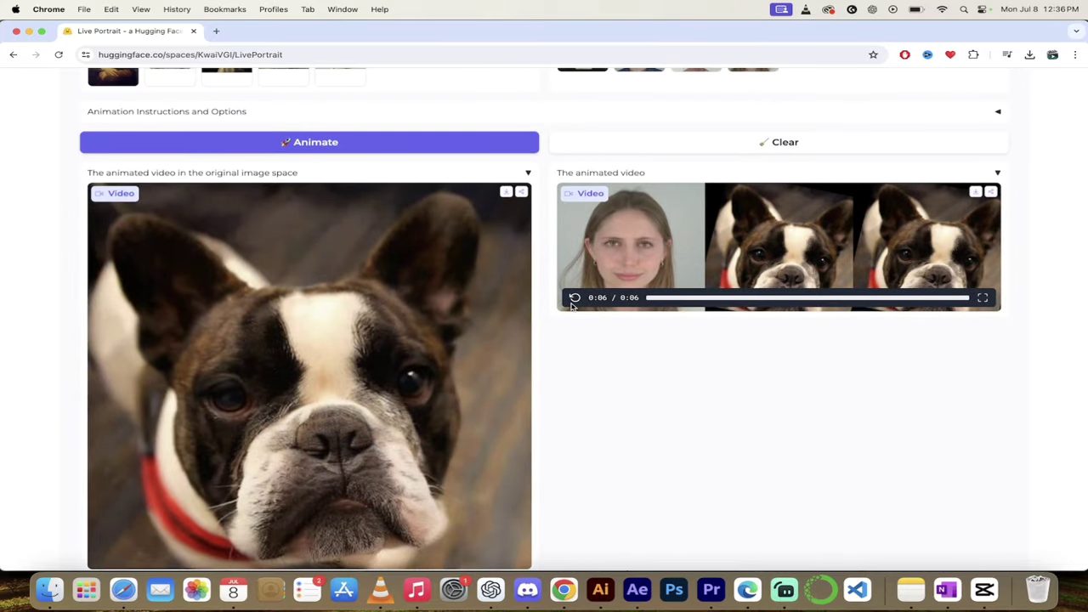
{"action": "left_click", "coordinate": [984, 298]}
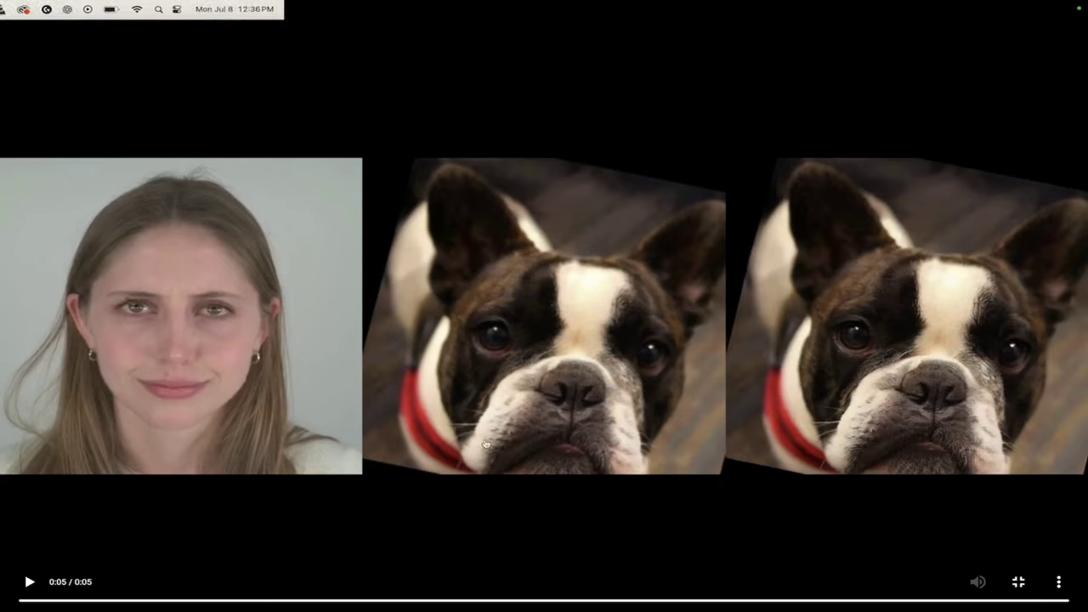
{"action": "left_click", "coordinate": [28, 582]}
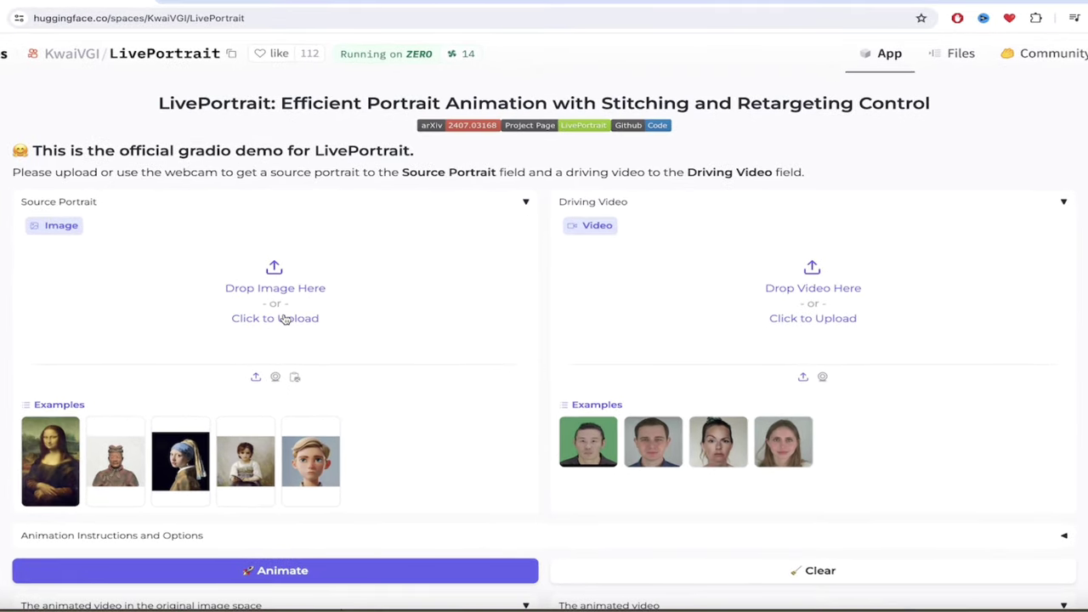
Step: Upload Kingston.png from the Kingston folder as the source portrait
{"action": "left_click", "coordinate": [286, 319]}
{"action": "left_click", "coordinate": [600, 311]}
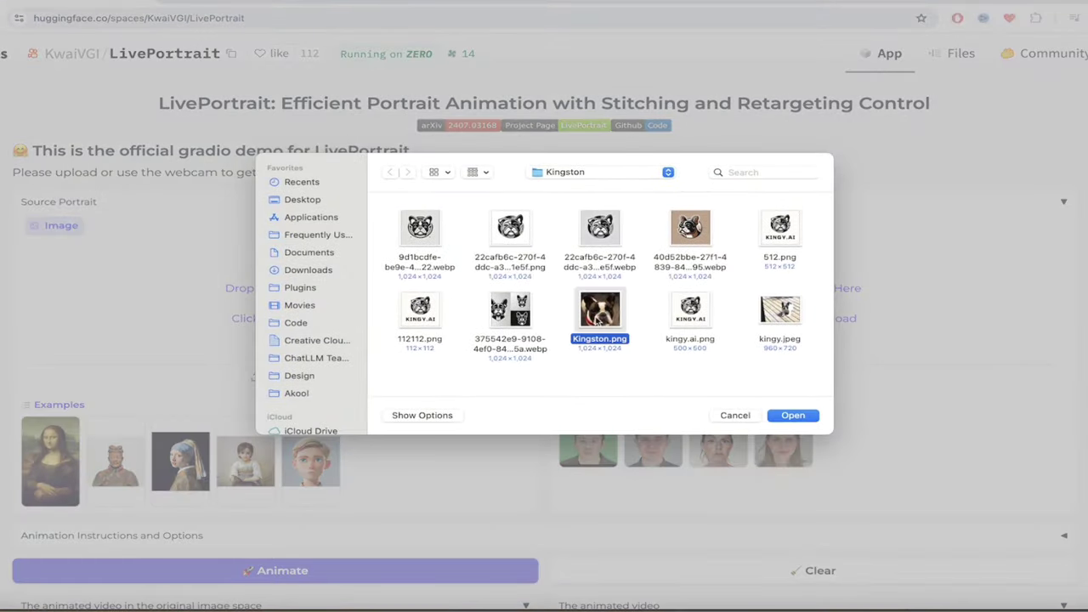
{"action": "left_click", "coordinate": [793, 417]}
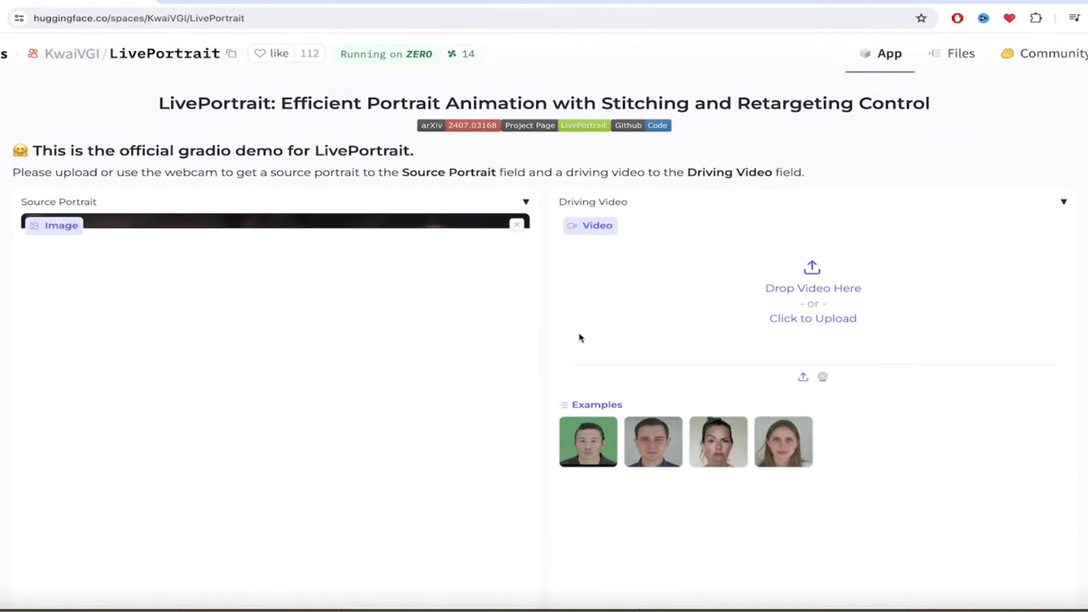
Step: Choose the fourth Driving Video Example, the woman's six-second clip, for the Kingston bulldog
{"action": "scroll", "coordinate": [462, 350], "scroll_direction": "down", "scroll_amount": 2}
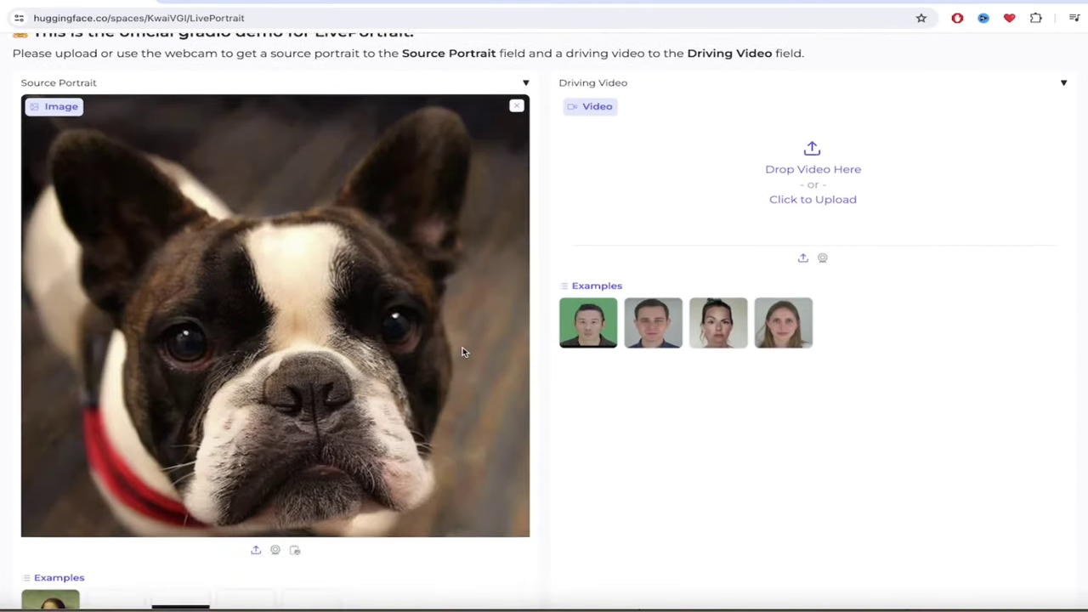
{"action": "scroll", "coordinate": [1039, 354], "scroll_direction": "up", "scroll_amount": 2}
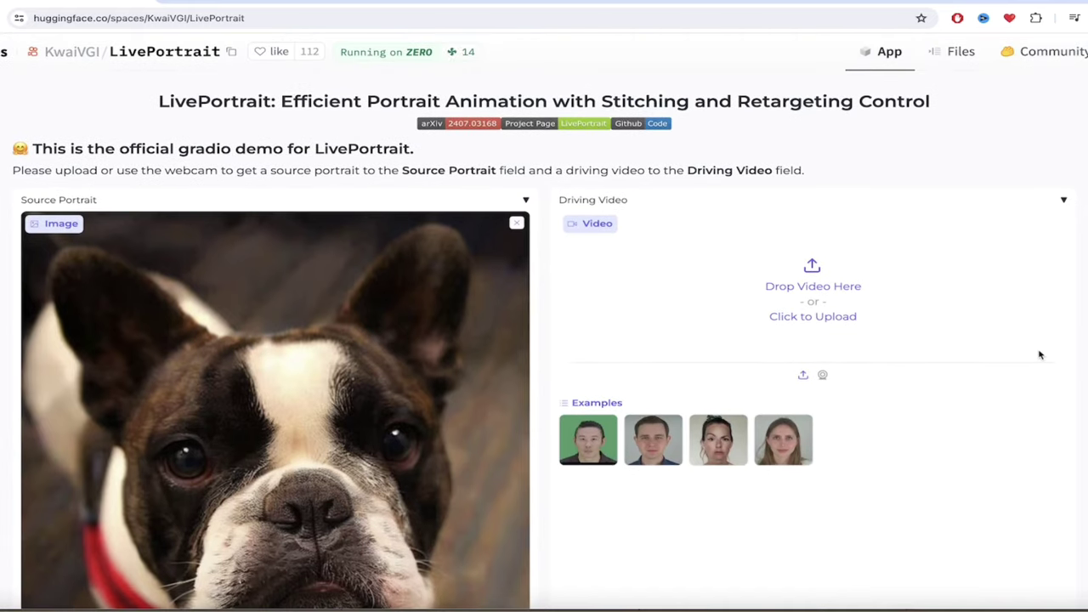
{"action": "scroll", "coordinate": [810, 316], "scroll_direction": "down", "scroll_amount": 1}
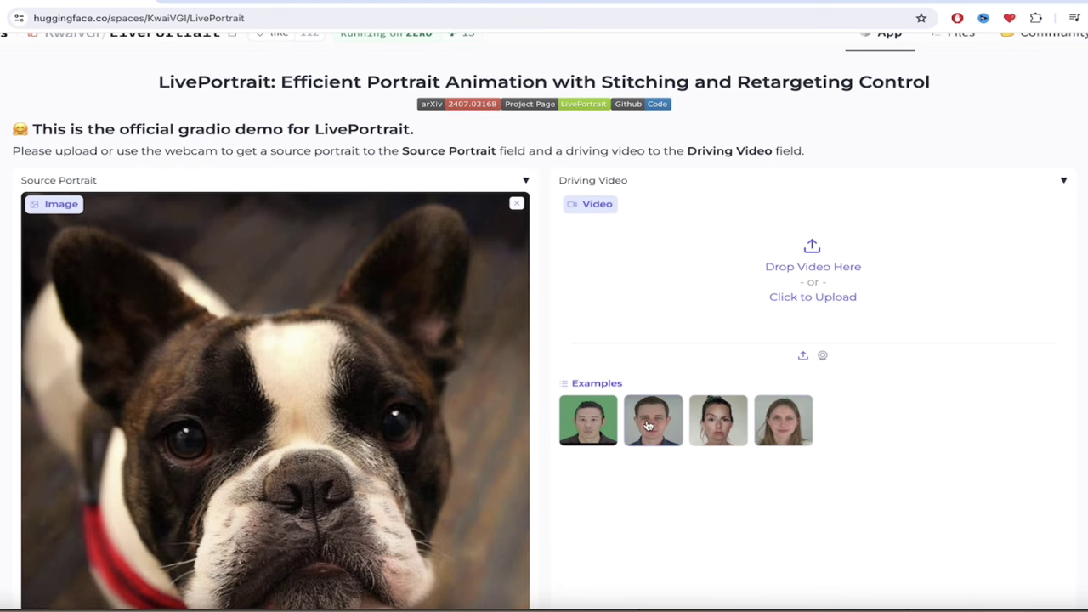
{"action": "scroll", "coordinate": [981, 463], "scroll_direction": "down", "scroll_amount": 2}
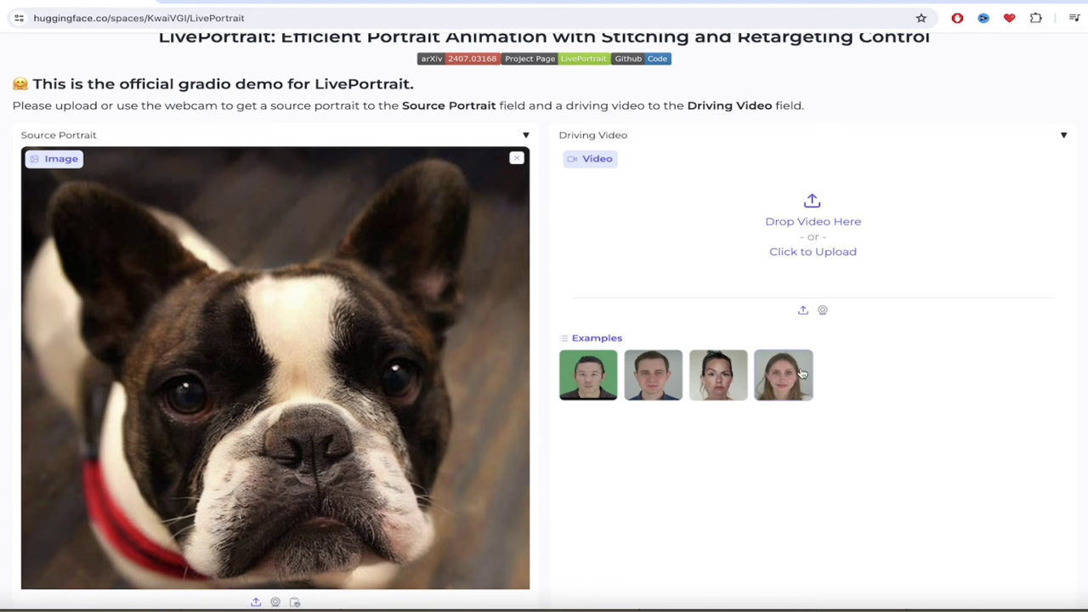
{"action": "left_click", "coordinate": [781, 386]}
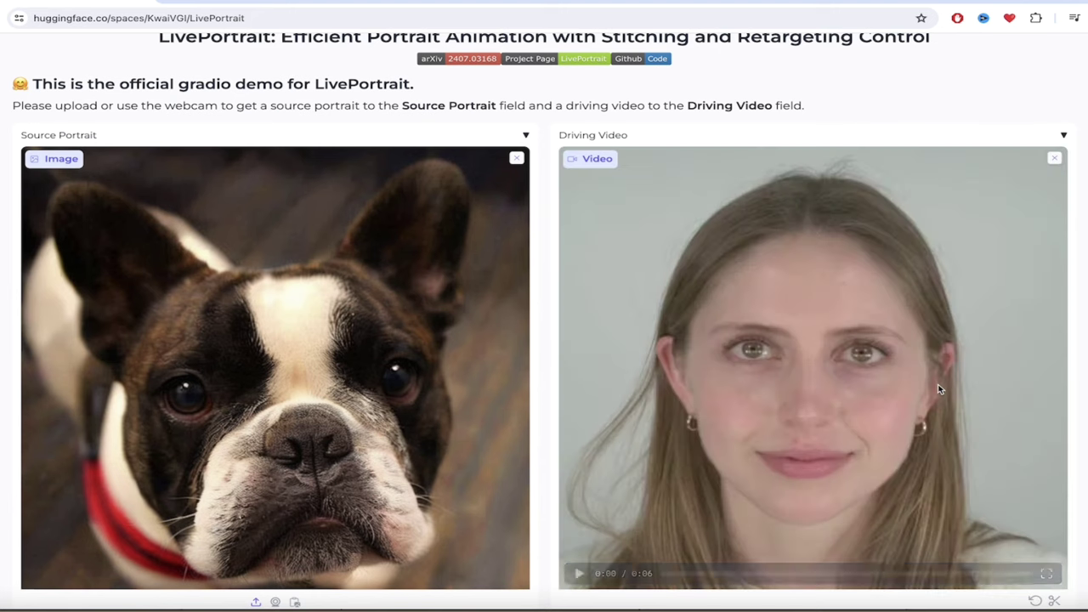
{"action": "scroll", "coordinate": [921, 419], "scroll_direction": "down", "scroll_amount": 1}
{"action": "scroll", "coordinate": [920, 419], "scroll_direction": "up", "scroll_amount": 2}
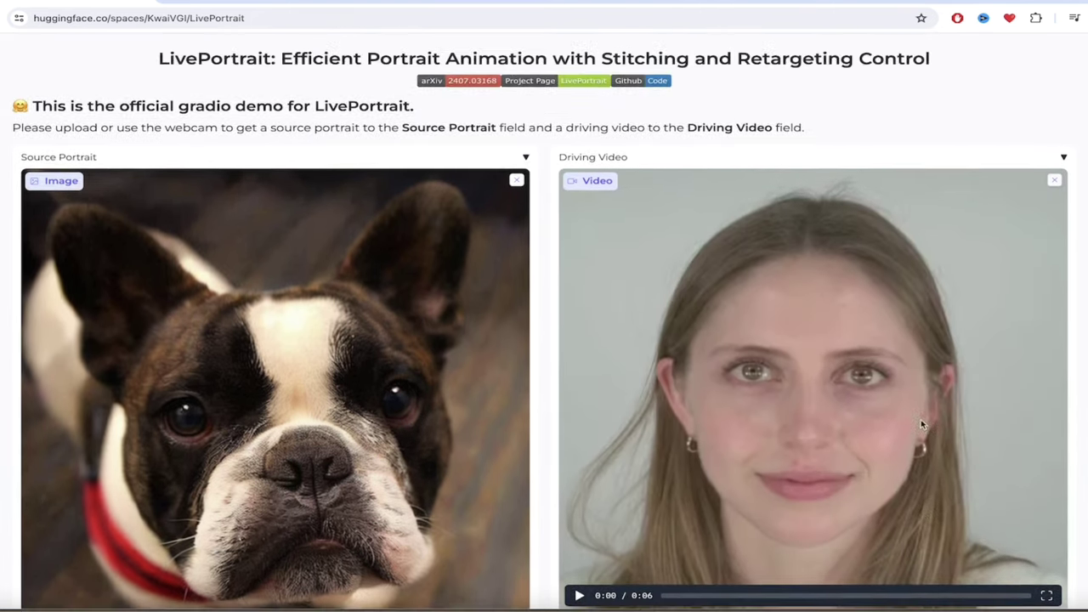
{"action": "scroll", "coordinate": [921, 419], "scroll_direction": "down", "scroll_amount": 1}
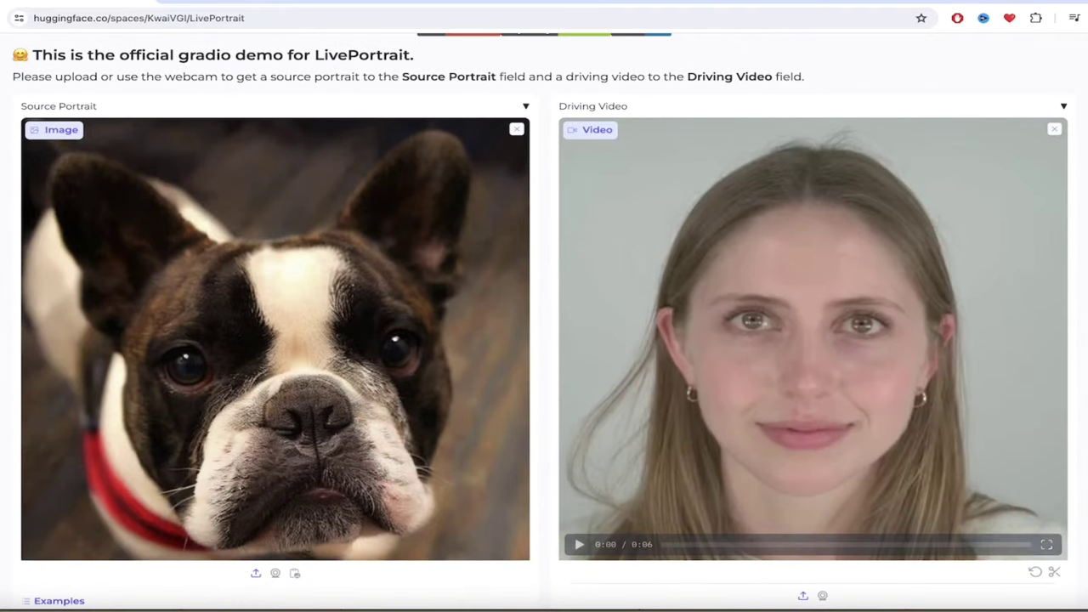
{"action": "scroll", "coordinate": [540, 322], "scroll_direction": "down", "scroll_amount": 1}
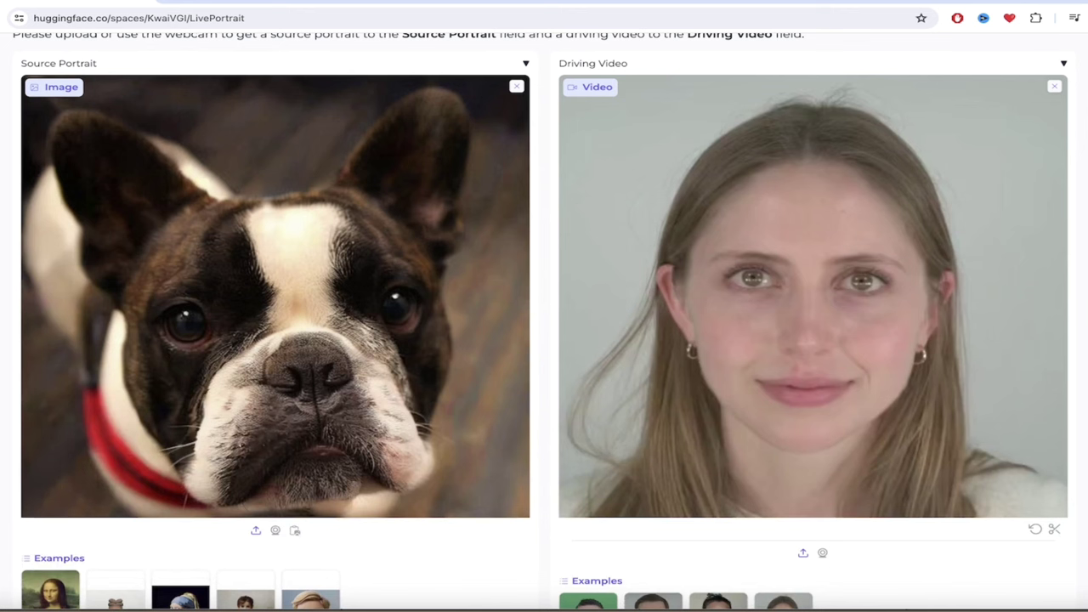
{"action": "scroll", "coordinate": [540, 322], "scroll_direction": "down", "scroll_amount": 5}
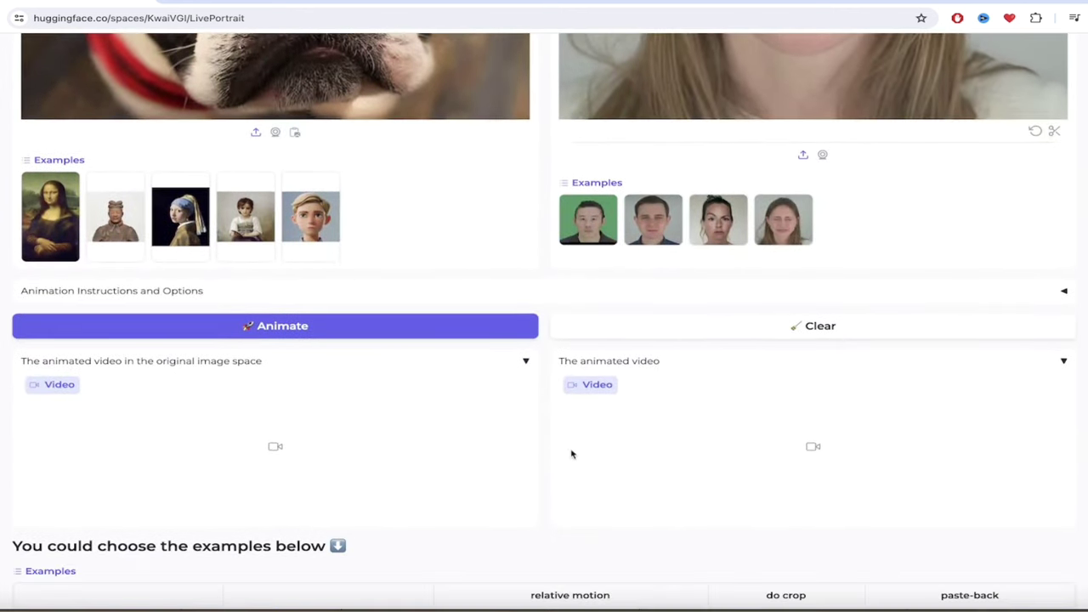
Step: Run Animate and wait for the bulldog and side-by-side output videos to finish
{"action": "left_click", "coordinate": [293, 327]}
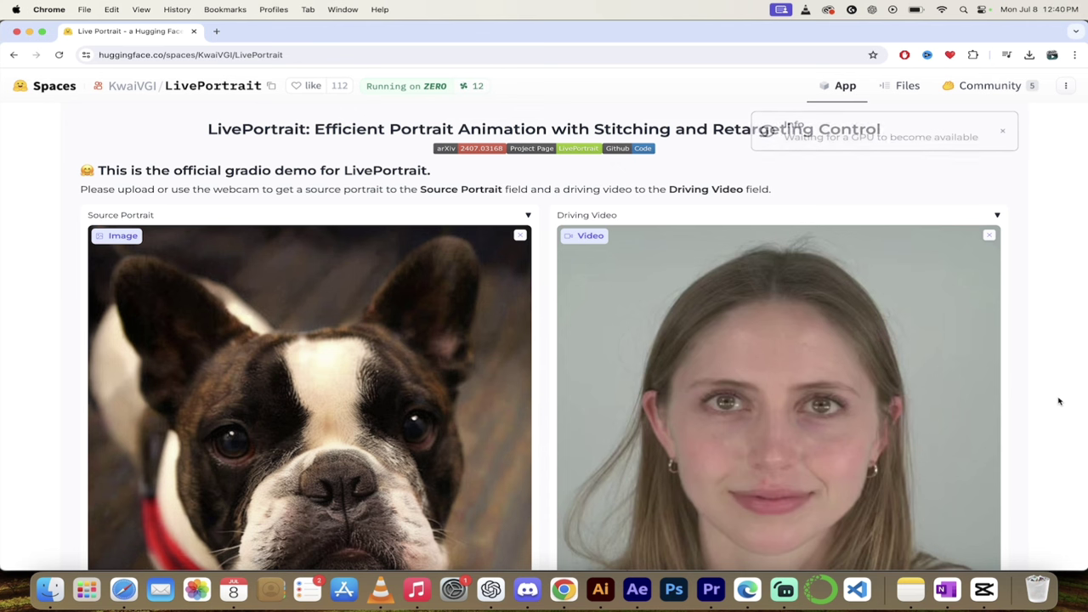
{"action": "scroll", "coordinate": [1054, 476], "scroll_direction": "down", "scroll_amount": 6}
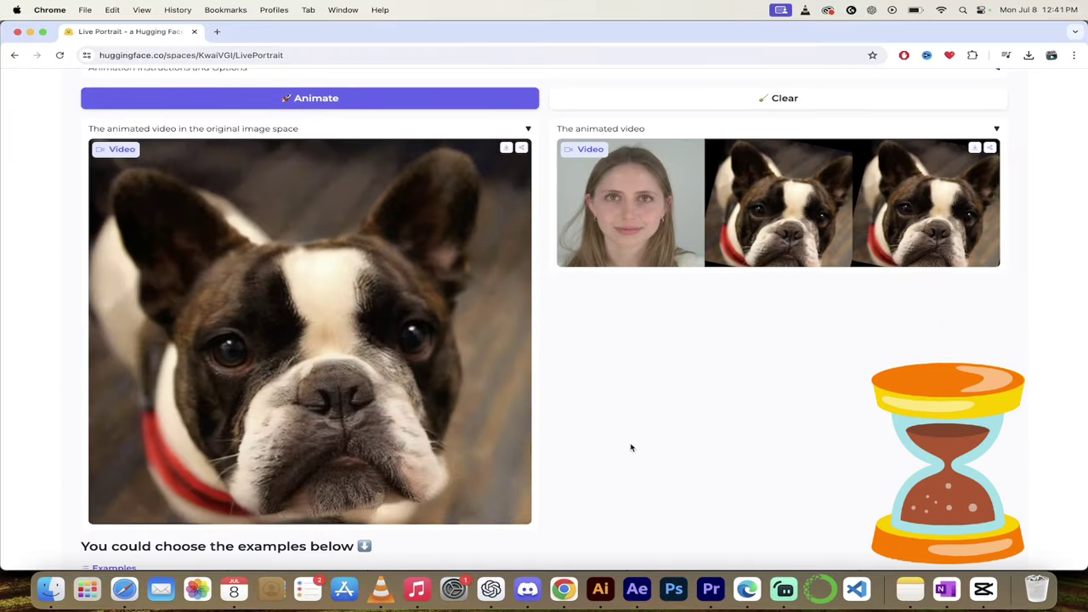
Step: Play the original-image-space bulldog animation, then pause the side-by-side clip at 0:03
{"action": "mouse_move", "coordinate": [382, 419]}
{"action": "left_click", "coordinate": [106, 511]}
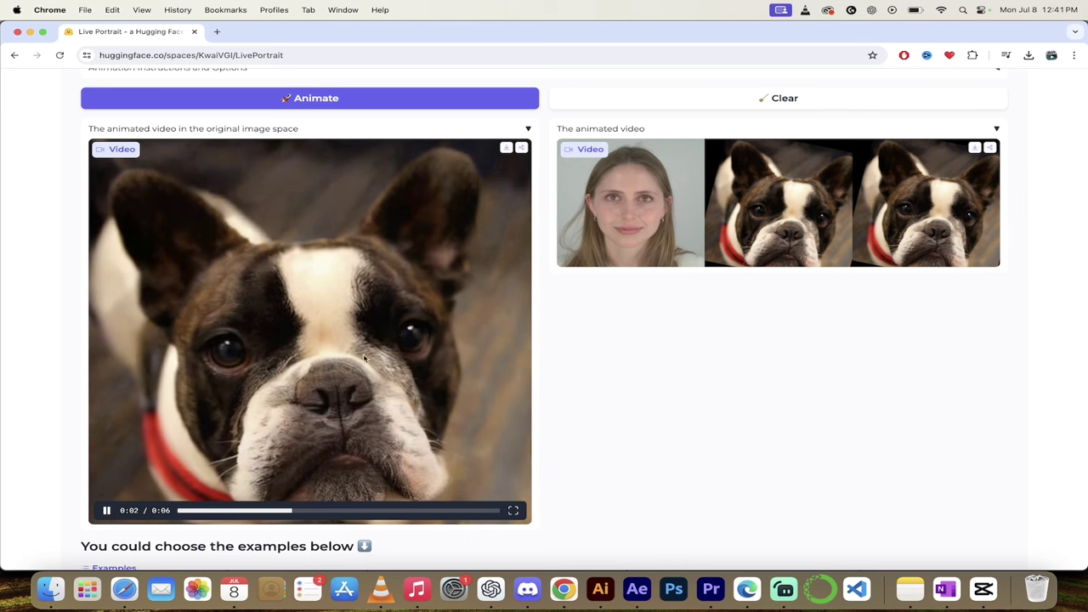
{"action": "mouse_move", "coordinate": [577, 255]}
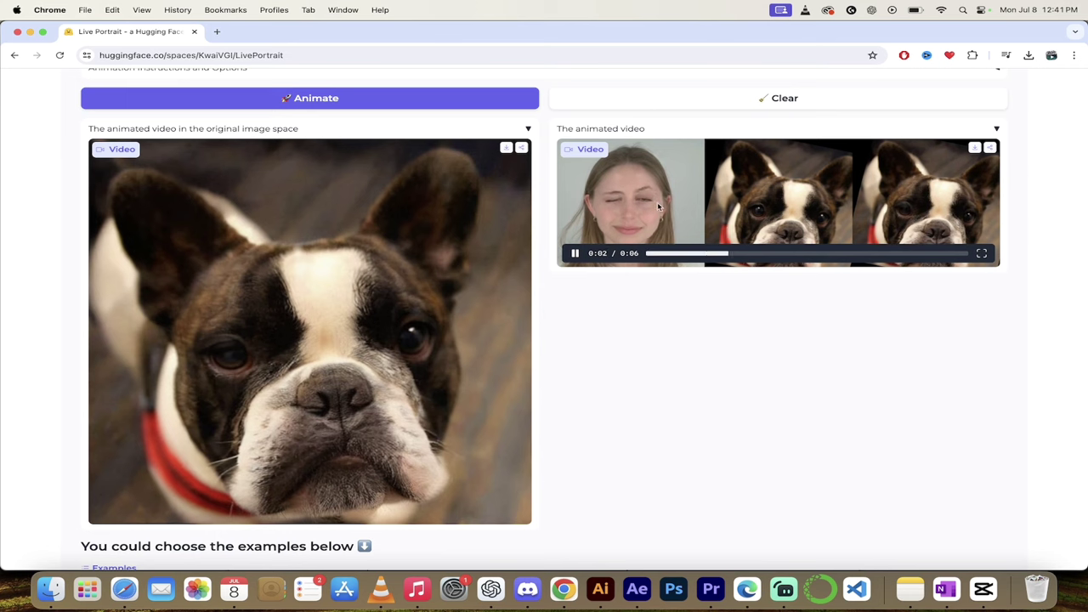
{"action": "left_click", "coordinate": [574, 252]}
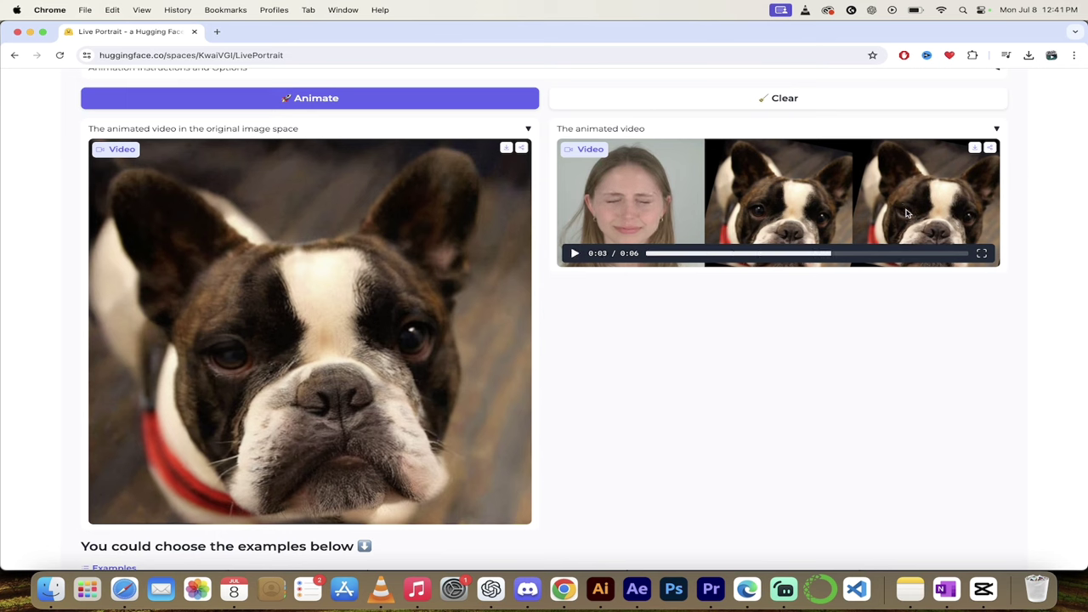